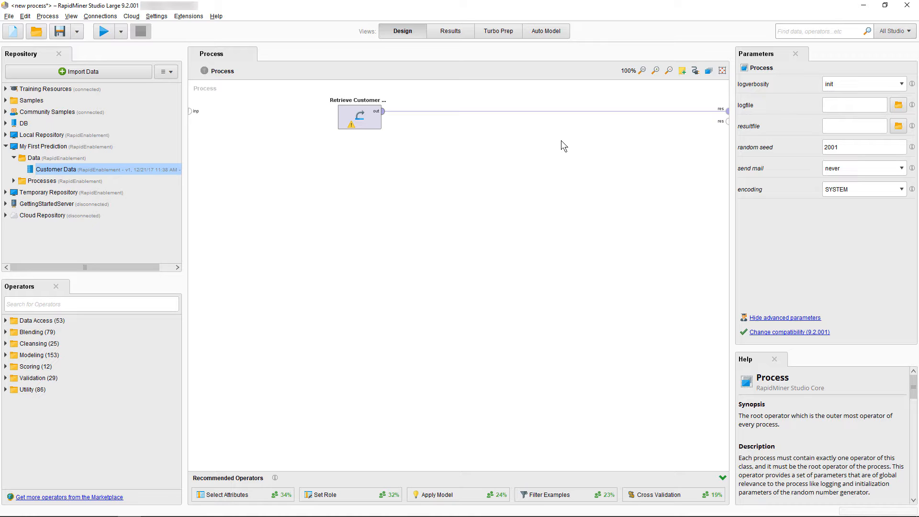
# Run the process to display the customer data, and widen the Payment Method and LastTransaction columns to show their full names
pyautogui.press('F11')
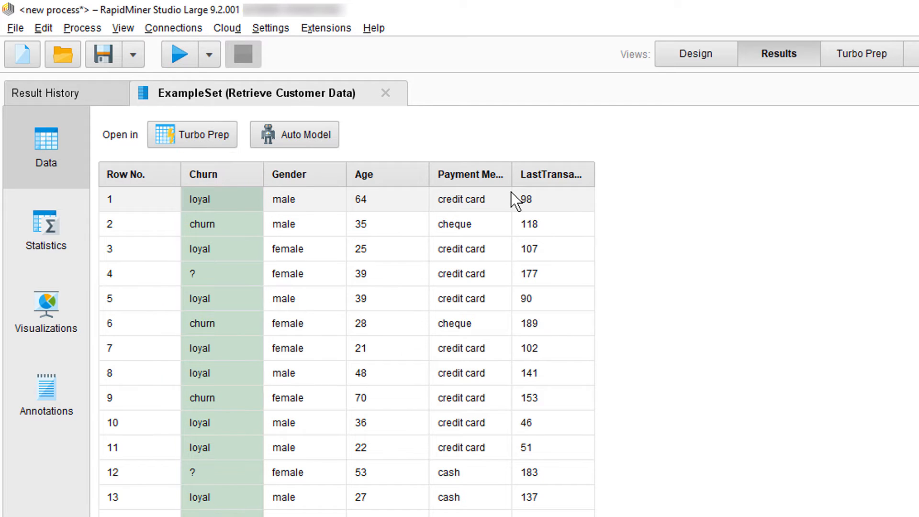
pyautogui.moveTo(512, 174); pyautogui.dragTo(563, 175)
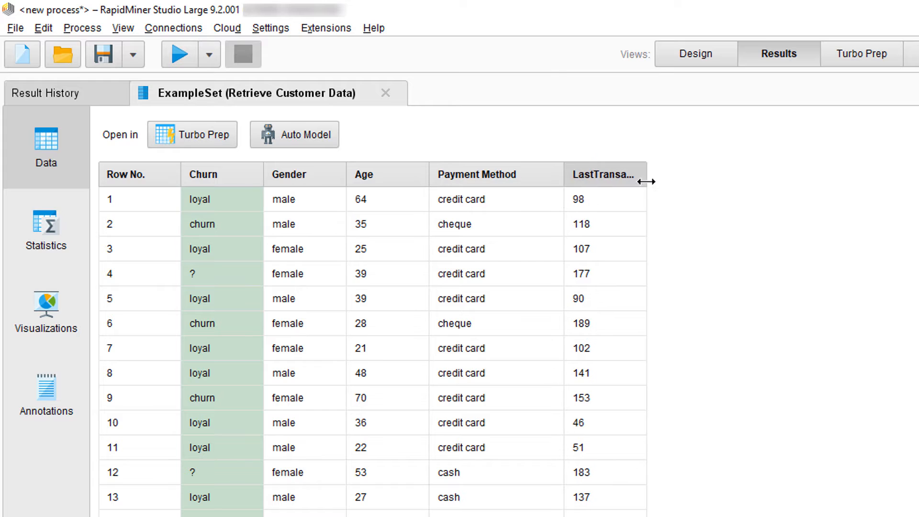
pyautogui.moveTo(646, 176); pyautogui.dragTo(749, 174)
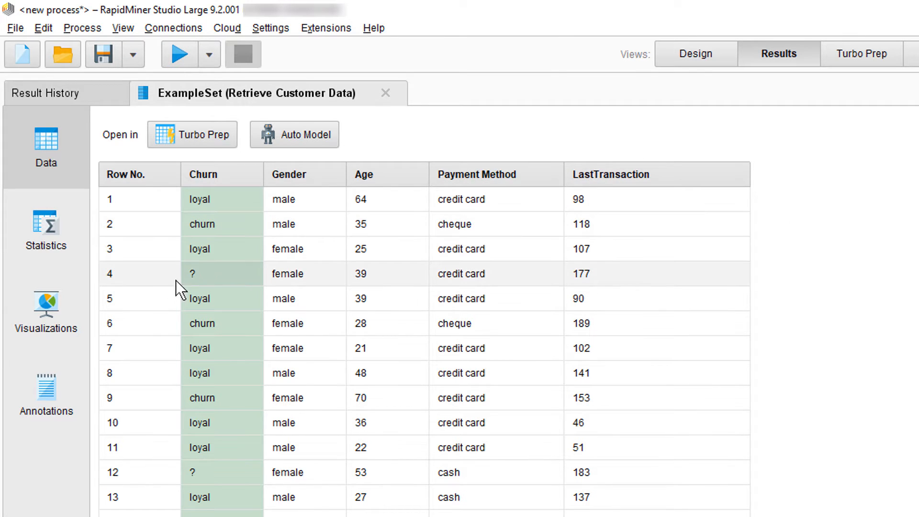
# Select the values of row 4 from Churn to LastTransaction, and select the entire LastTransaction column
pyautogui.moveTo(192, 278); pyautogui.dragTo(601, 270)
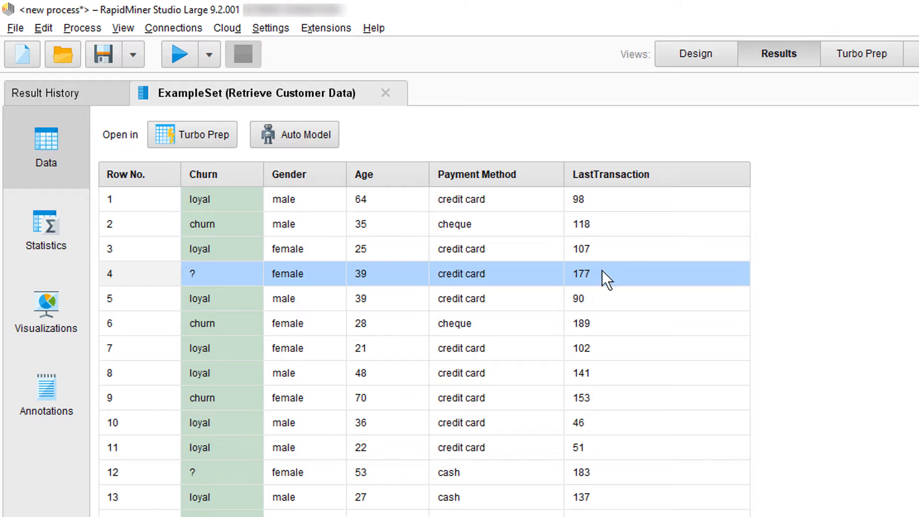
pyautogui.rightClick(616, 249)
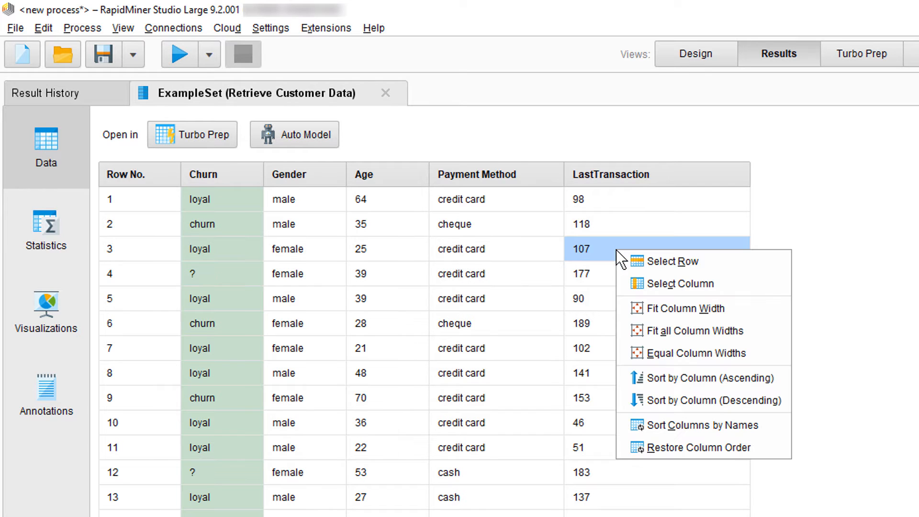
pyautogui.click(654, 283)
# Sort the examples by Age ascending, with Payment Method descending as the second sort column
pyautogui.click(389, 179)
pyautogui.moveTo(382, 176)
pyautogui.mouseDown()
pyautogui.moveTo(684, 137)
pyautogui.moveTo(699, 145)
pyautogui.moveTo(384, 190)
pyautogui.mouseUp()
pyautogui.click(391, 172)
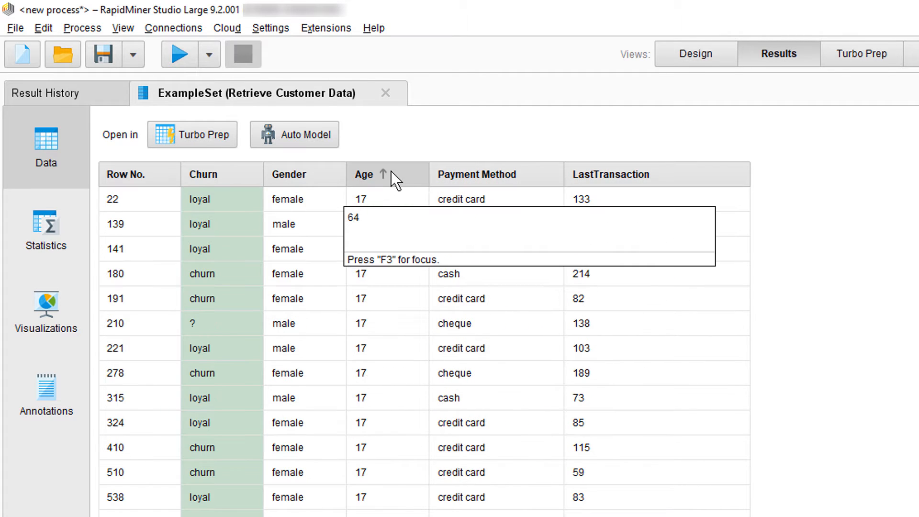
pyautogui.click(398, 176)
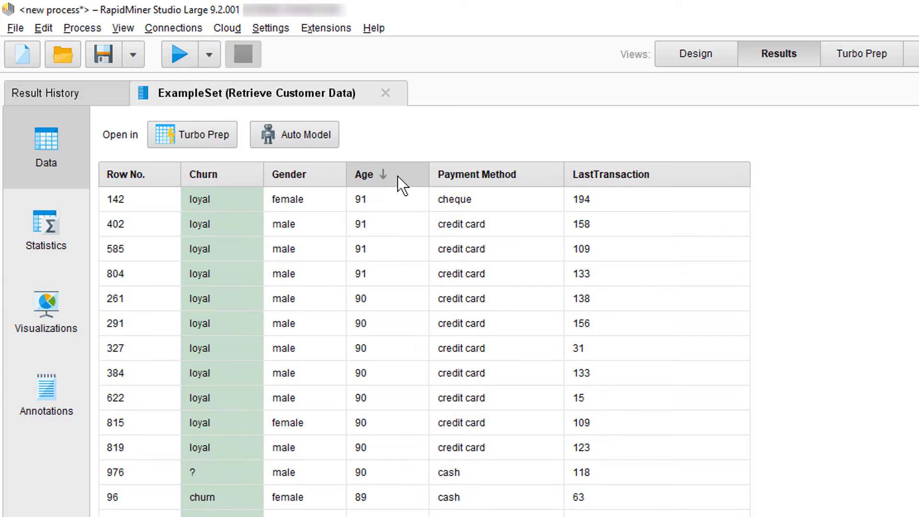
pyautogui.click(397, 176)
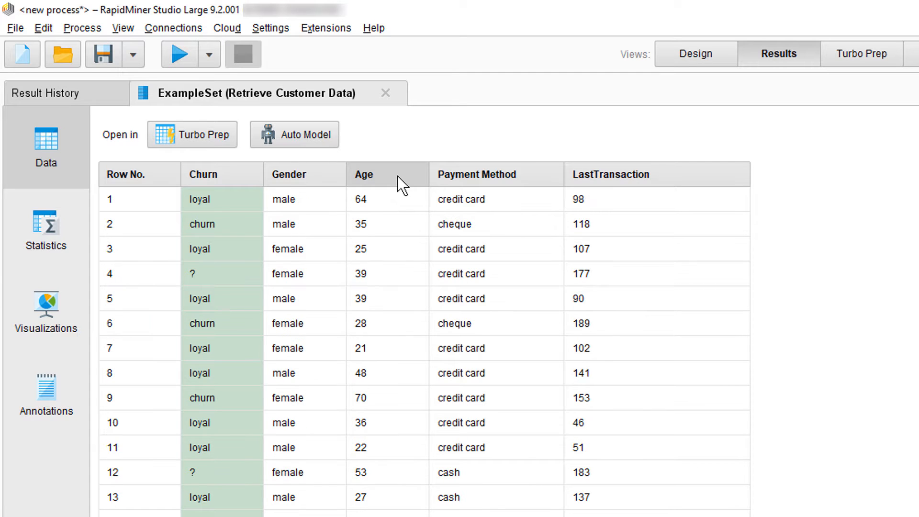
pyautogui.click(397, 176)
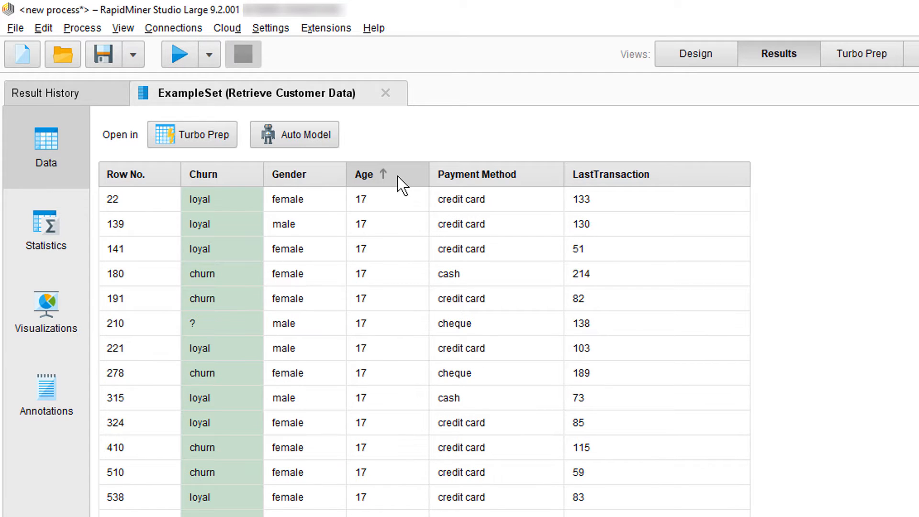
pyautogui.keyDown('ctrl'); pyautogui.click(530, 172); pyautogui.keyUp('ctrl')
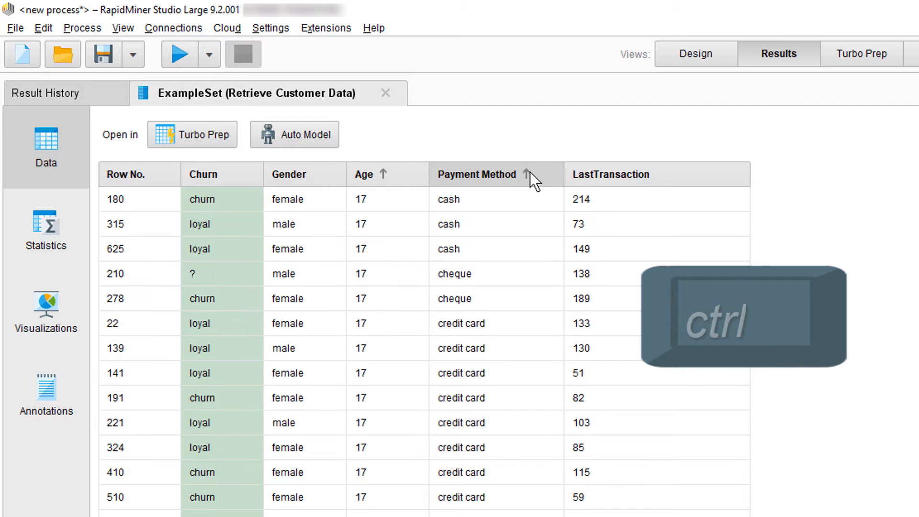
pyautogui.keyDown('ctrl'); pyautogui.click(530, 171); pyautogui.keyUp('ctrl')
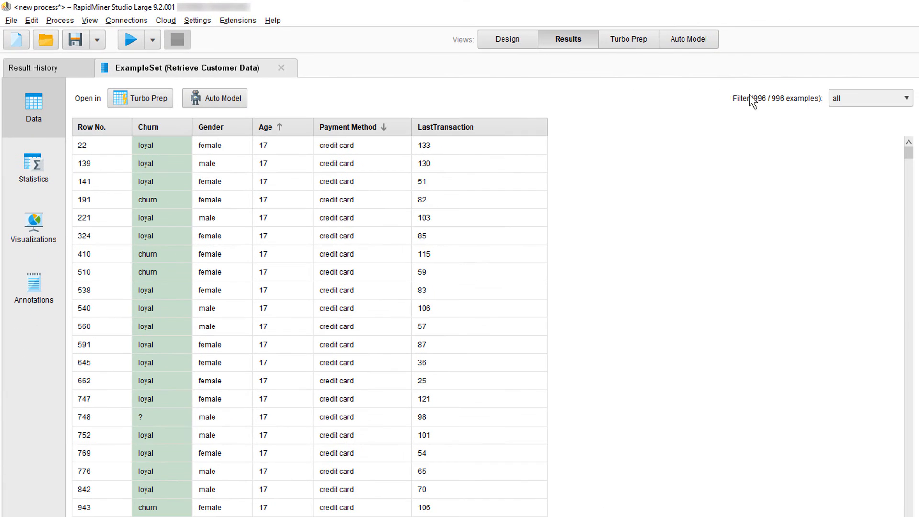
# Filter the examples to missing_labels and select all of their cells, and return the filter to all
pyautogui.click(871, 90)
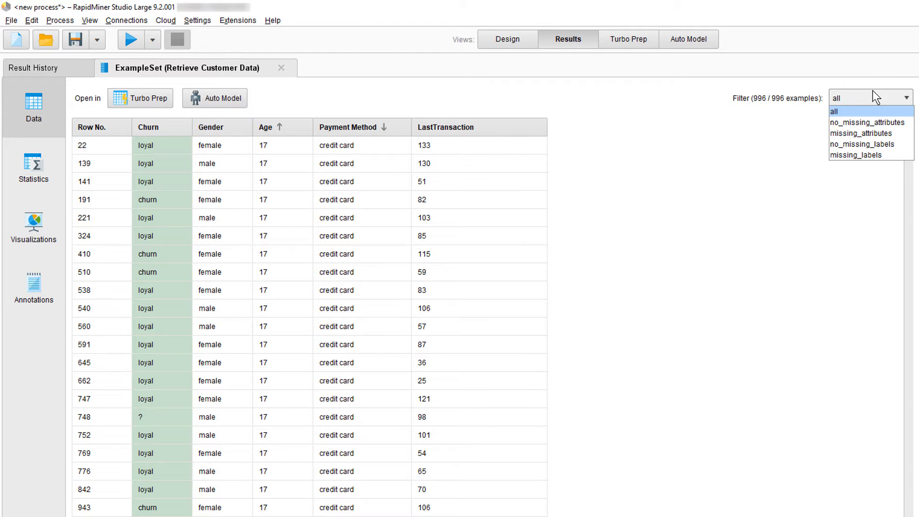
pyautogui.click(848, 154)
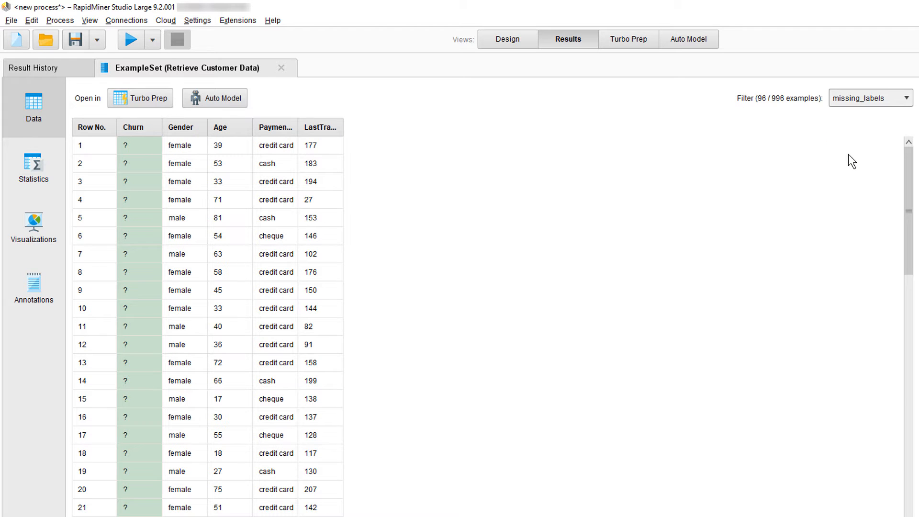
pyautogui.click(202, 315)
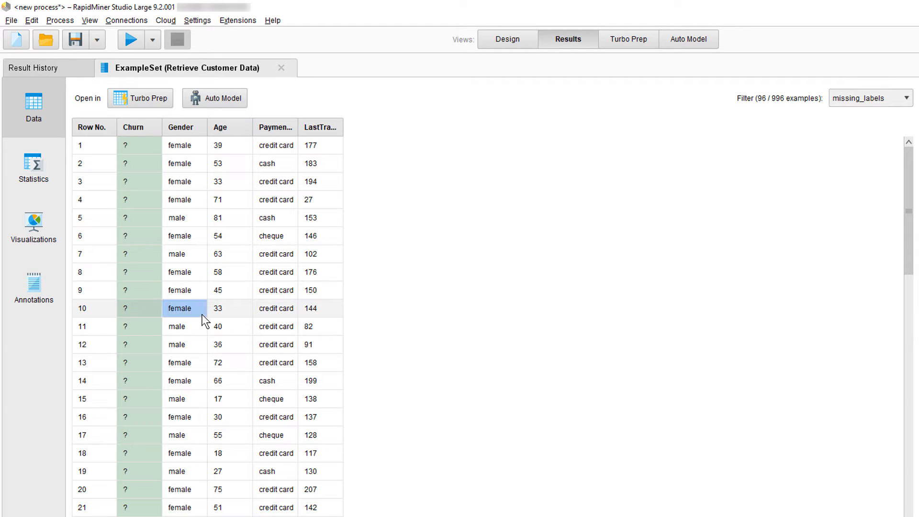
pyautogui.hotkey('ctrl', 'a')
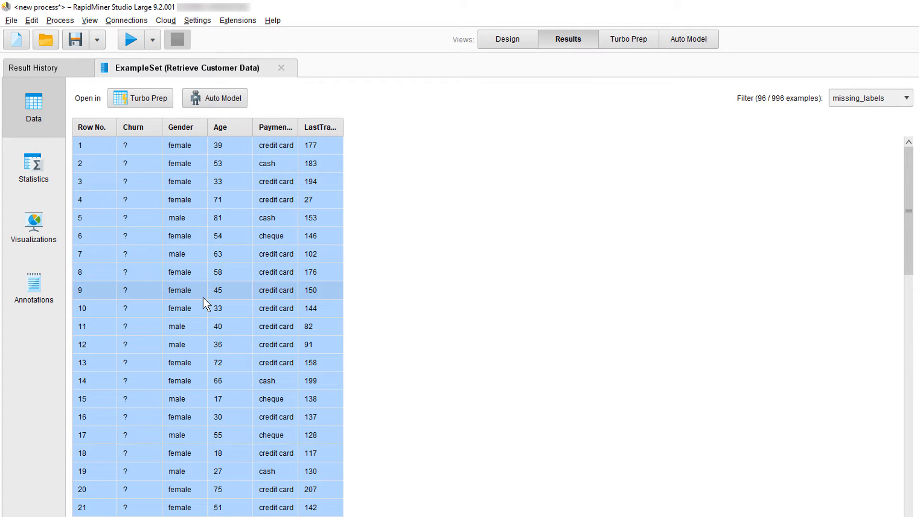
pyautogui.click(871, 99)
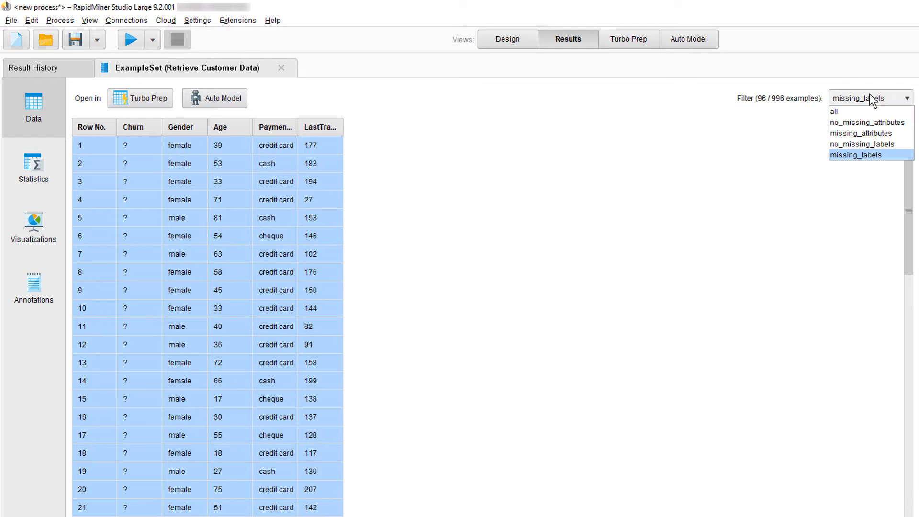
pyautogui.click(860, 111)
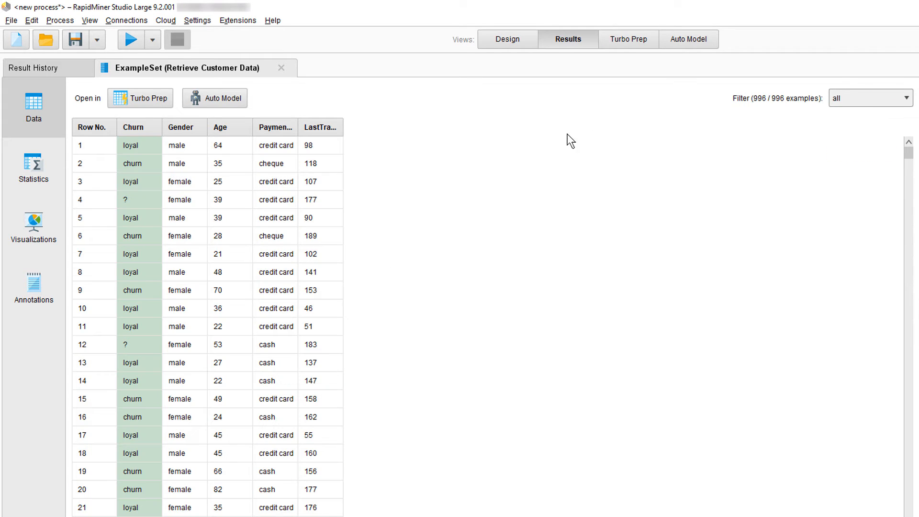
# Expand the Age attribute in the data set's statistics and open its histogram visualization
pyautogui.click(45, 178)
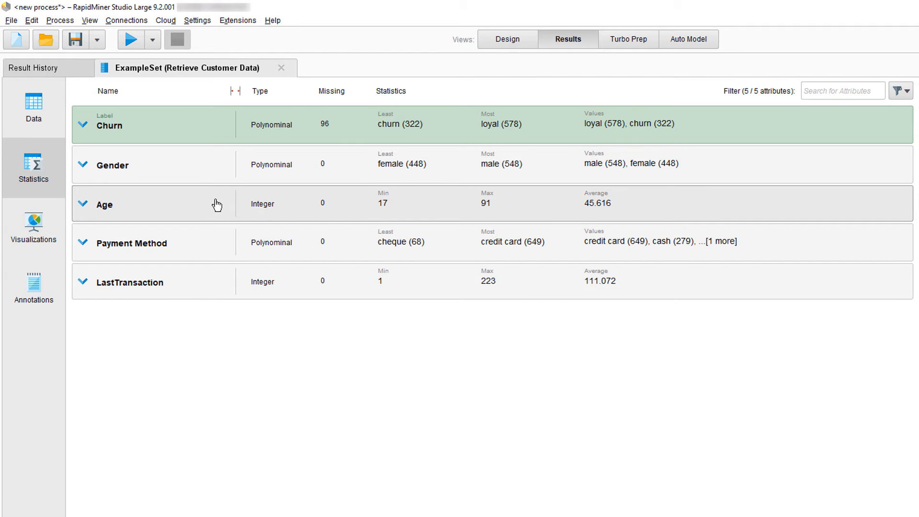
pyautogui.click(217, 204)
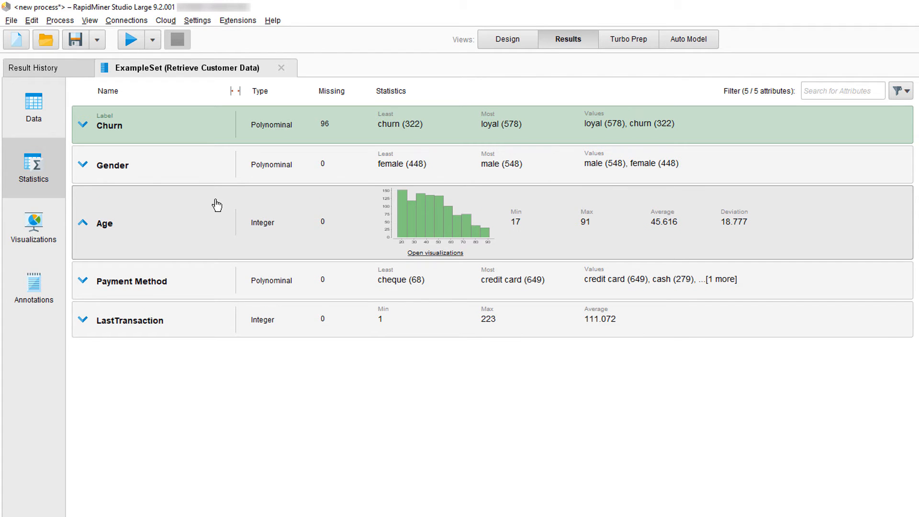
pyautogui.click(441, 254)
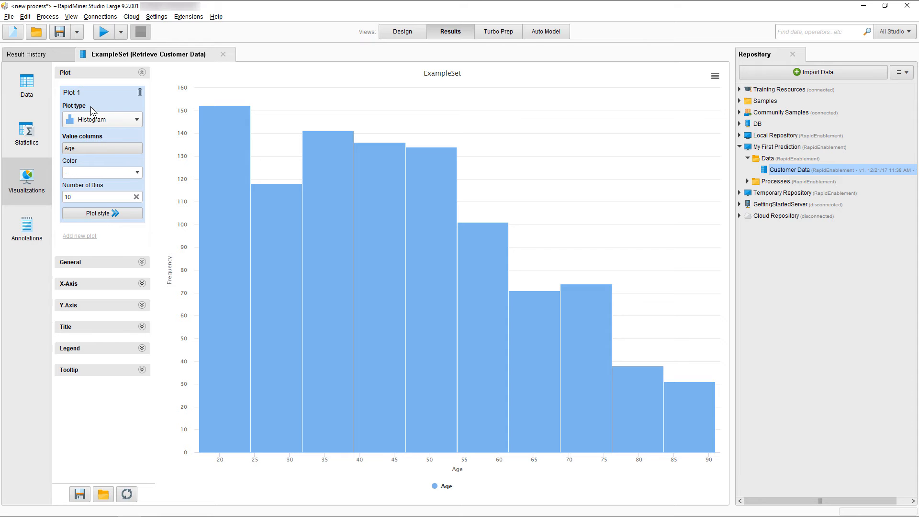
# Add LastTransaction to the histogram's value columns and set the number of bins to 50
pyautogui.click(88, 148)
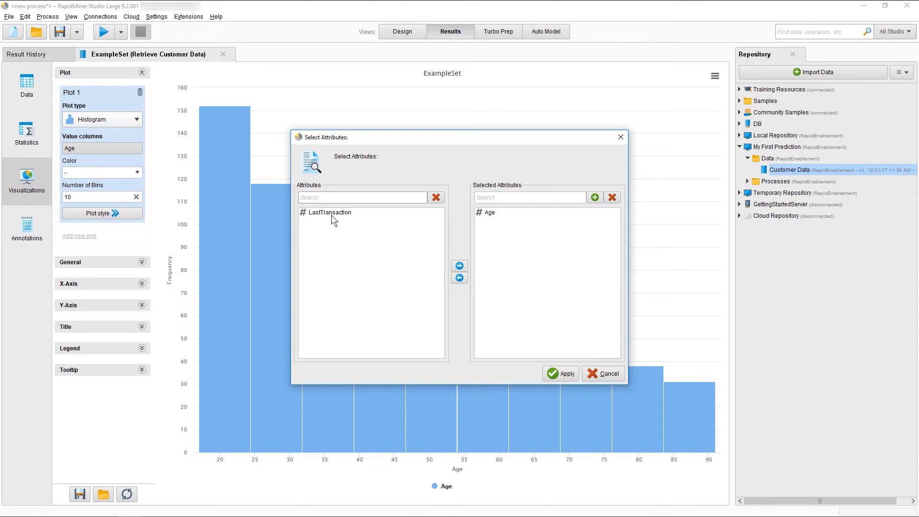
pyautogui.click(333, 214)
pyautogui.click(459, 266)
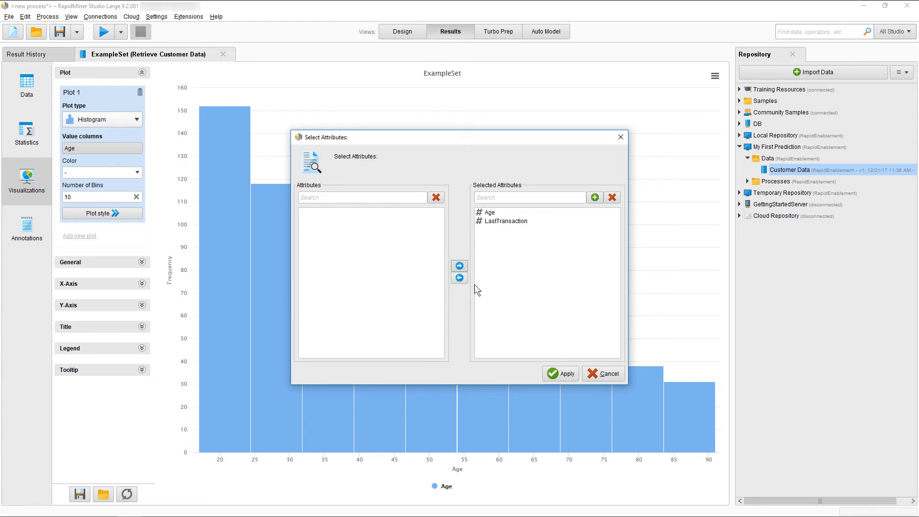
pyautogui.click(559, 373)
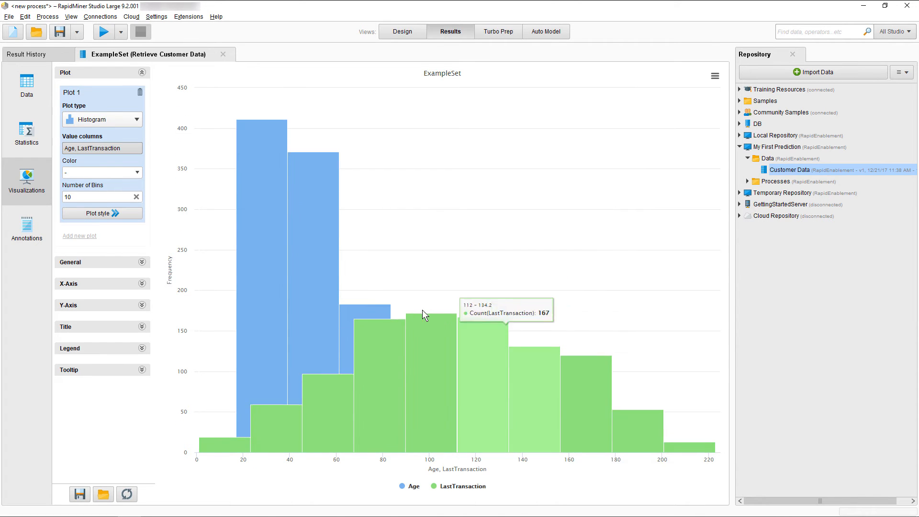
pyautogui.moveTo(79, 197); pyautogui.dragTo(55, 201)
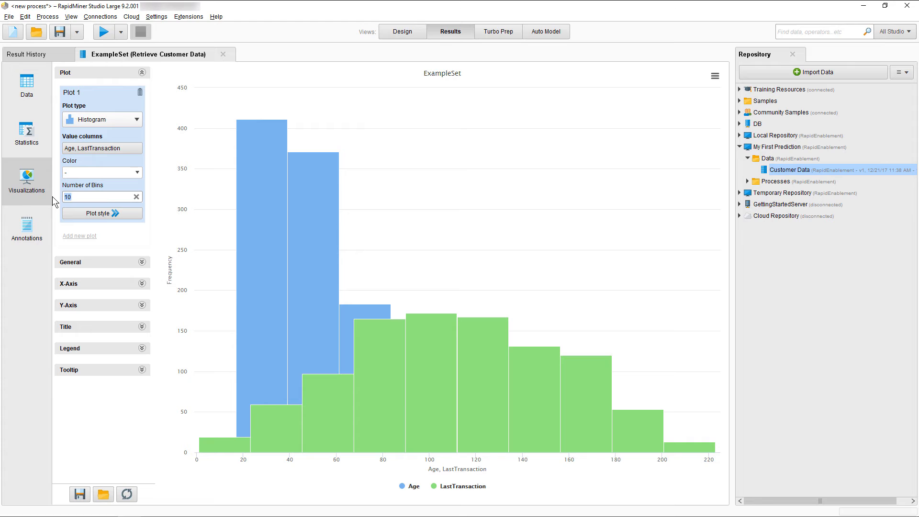
pyautogui.write('50')
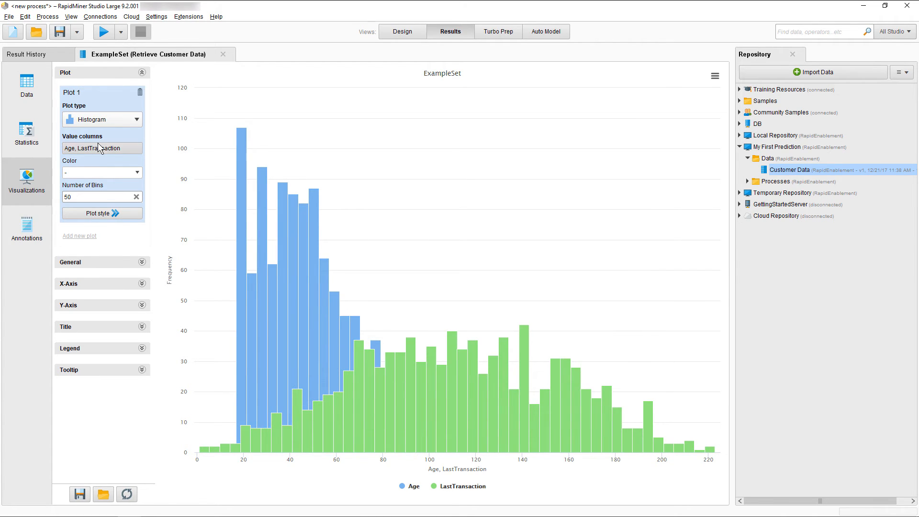
# Change the plot type to Scatter and use Age as the X-axis column
pyautogui.click(108, 119)
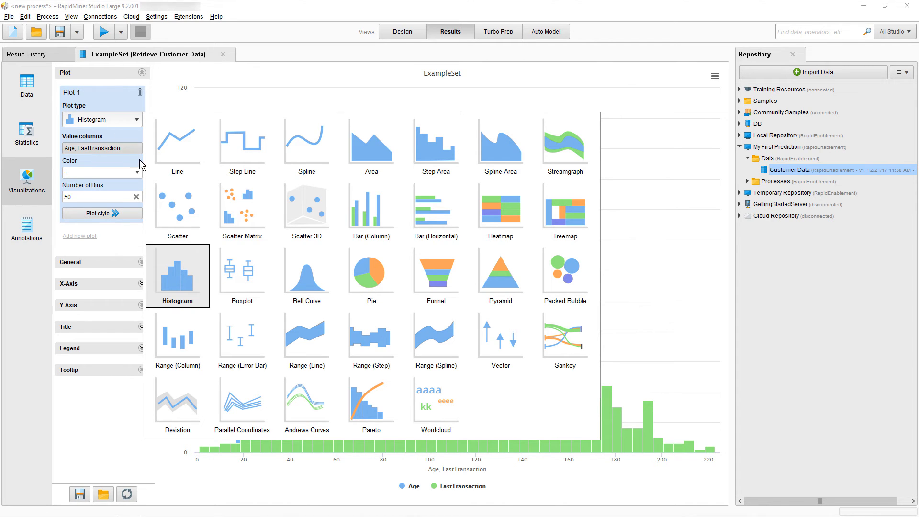
pyautogui.click(168, 199)
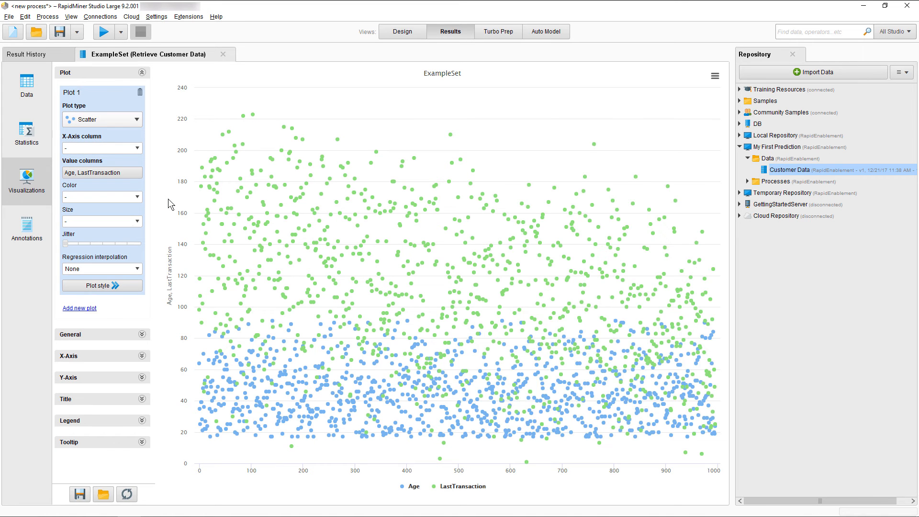
pyautogui.click(138, 148)
pyautogui.click(123, 165)
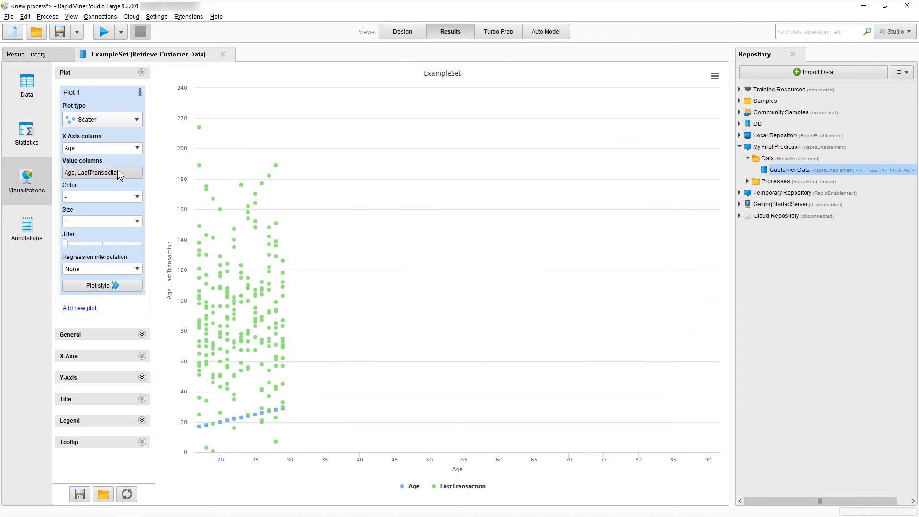
# Remove Age from the scatter plot's value columns and color the points by Churn
pyautogui.click(119, 174)
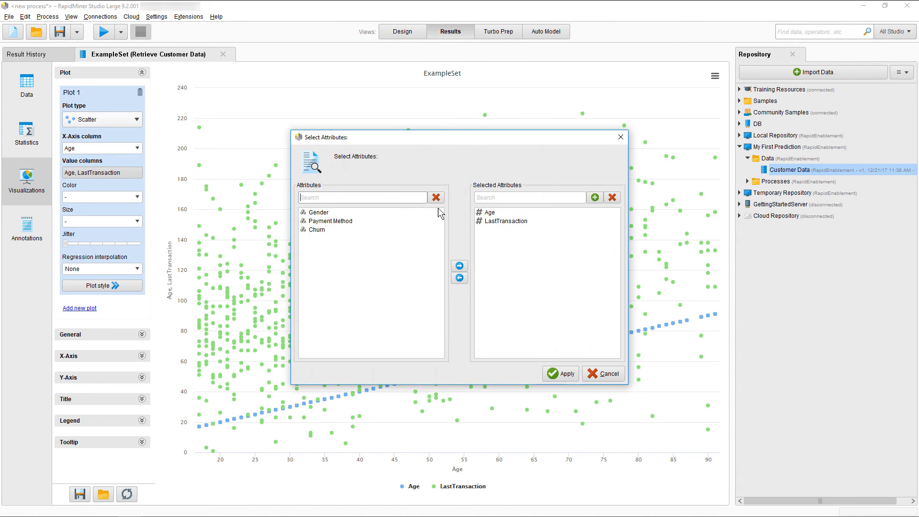
pyautogui.click(496, 213)
pyautogui.click(459, 278)
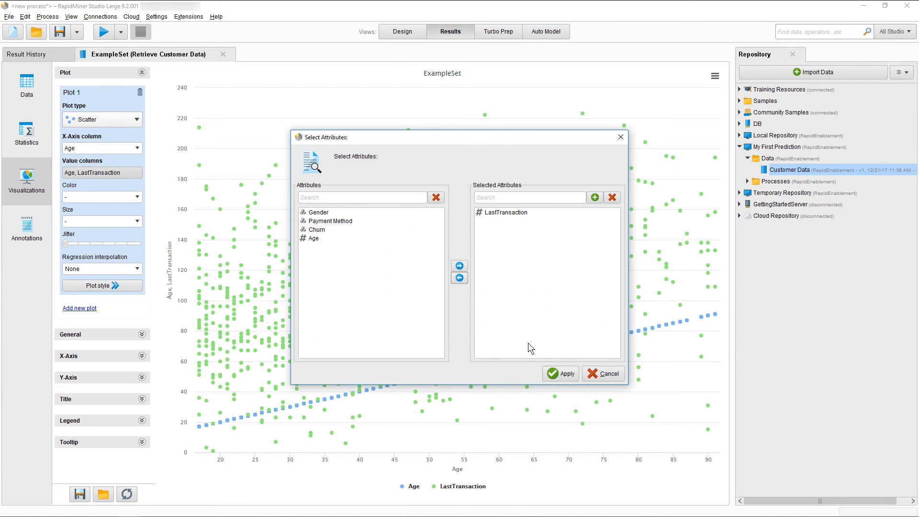
pyautogui.click(555, 373)
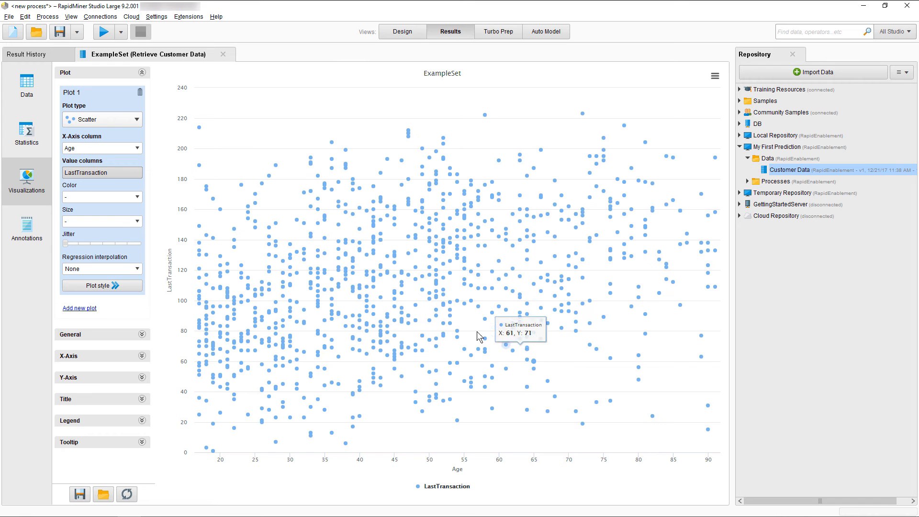
pyautogui.click(136, 198)
pyautogui.click(113, 224)
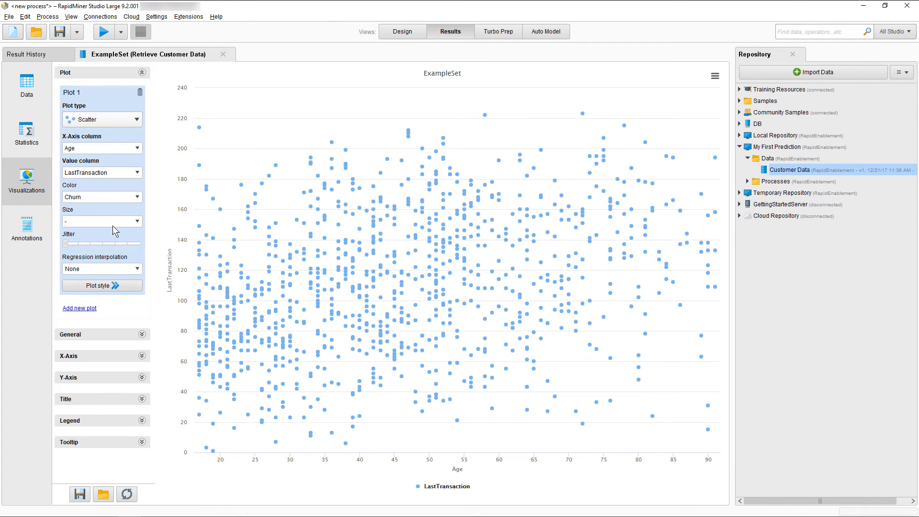
# Move the red swatch first in the scatter plot's colors and make the third color dark gray with saturation 0 and lightness 21
pyautogui.click(121, 284)
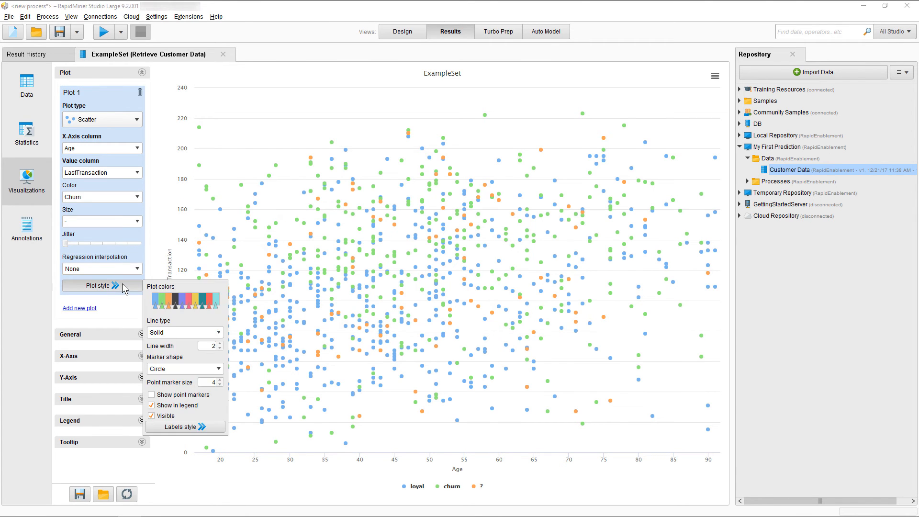
pyautogui.moveTo(212, 301); pyautogui.dragTo(157, 301)
pyautogui.click(168, 300)
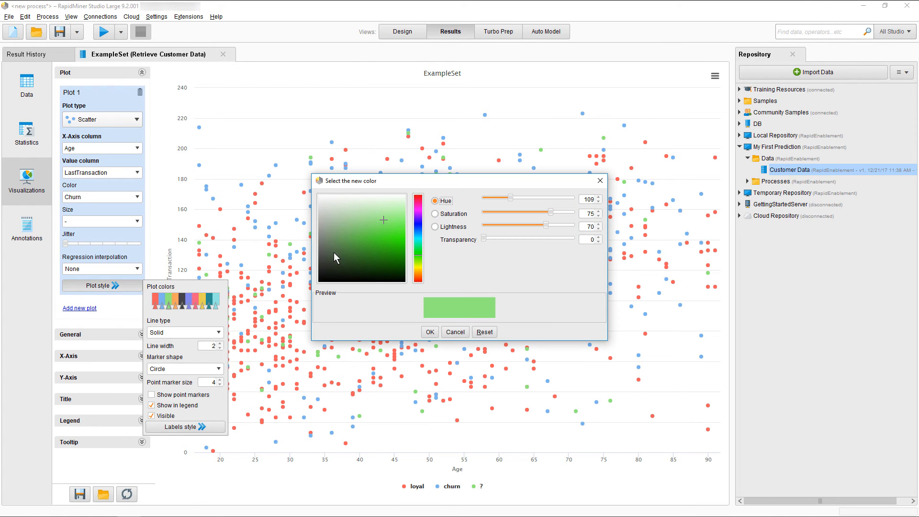
pyautogui.moveTo(334, 251); pyautogui.dragTo(319, 268)
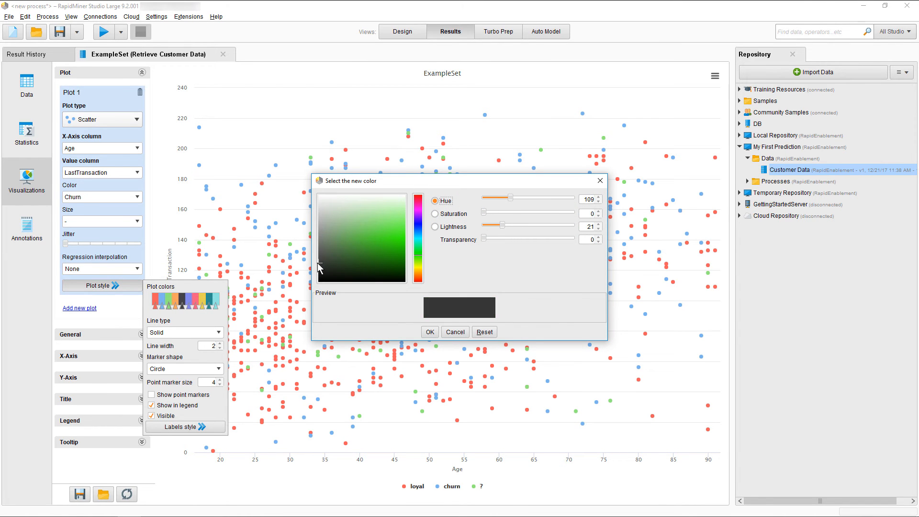
pyautogui.click(429, 332)
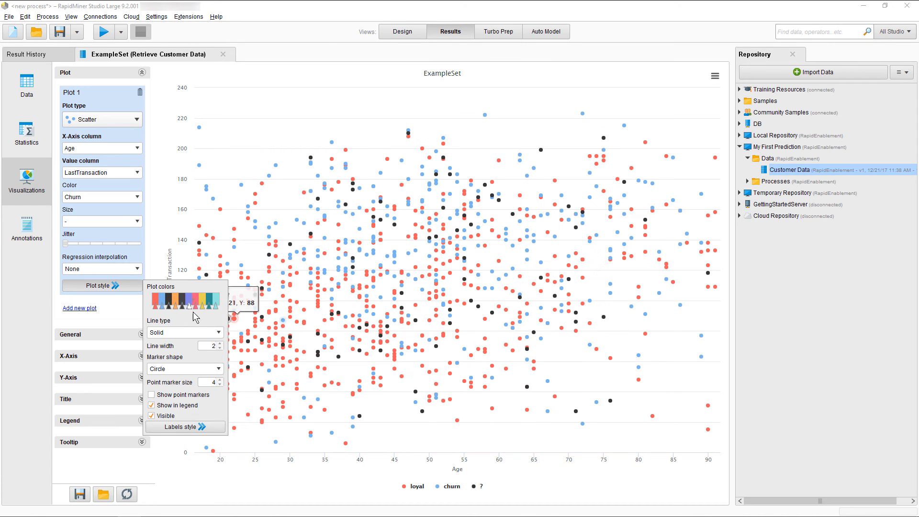
pyautogui.click(124, 287)
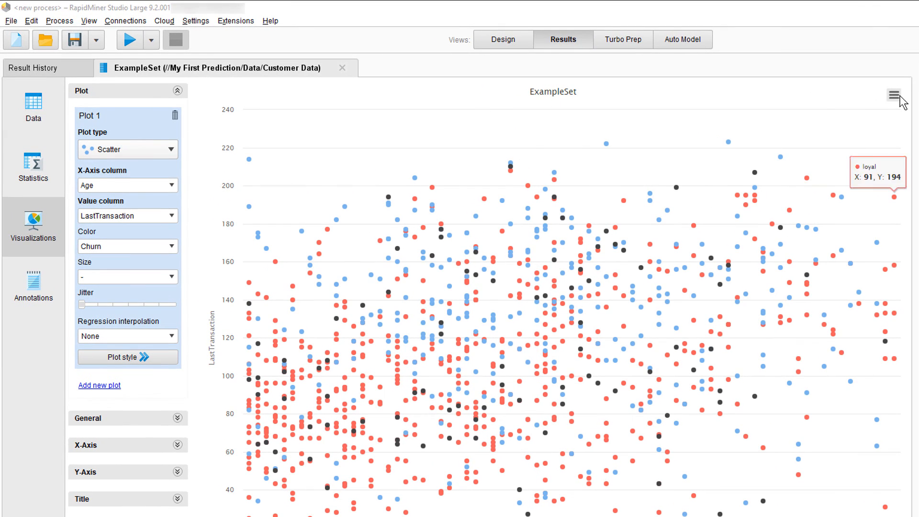
# Check the chart's export options, and set the page orientation to Landscape for printing or exporting the Results view as an image
pyautogui.click(714, 75)
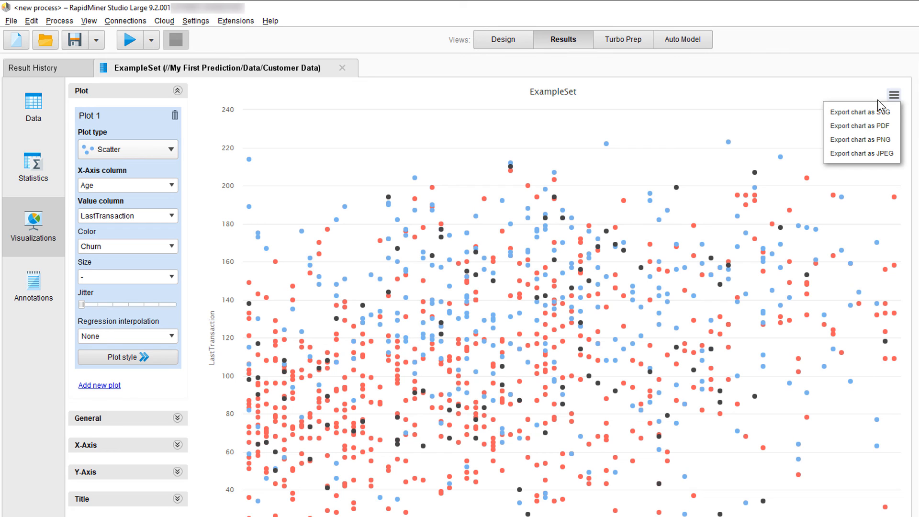
pyautogui.click(12, 24)
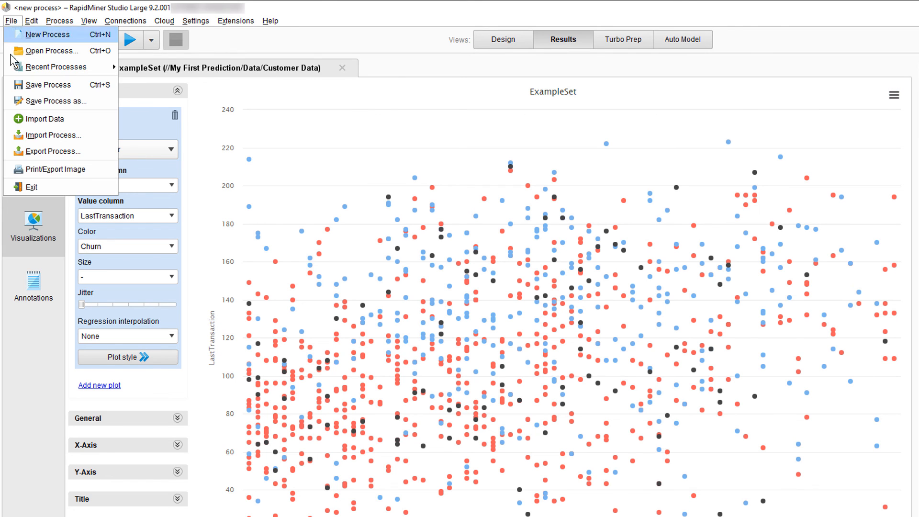
pyautogui.click(74, 169)
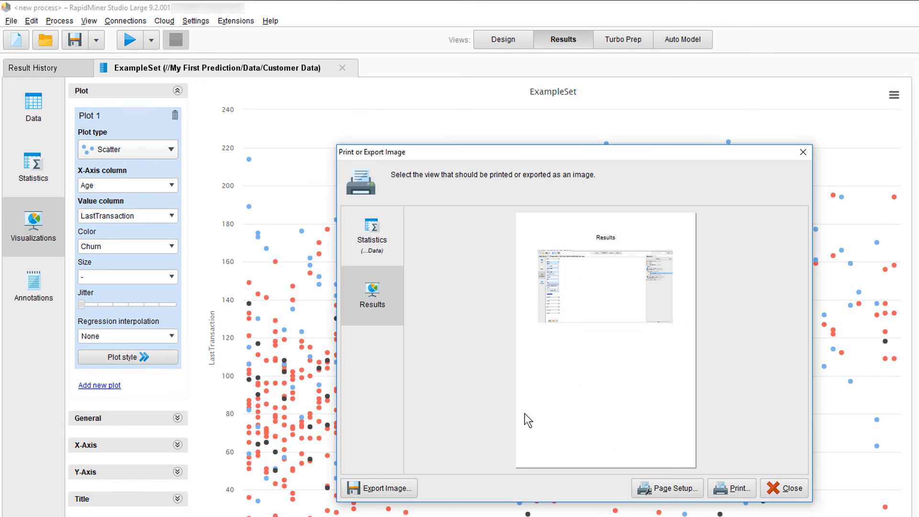
pyautogui.click(668, 487)
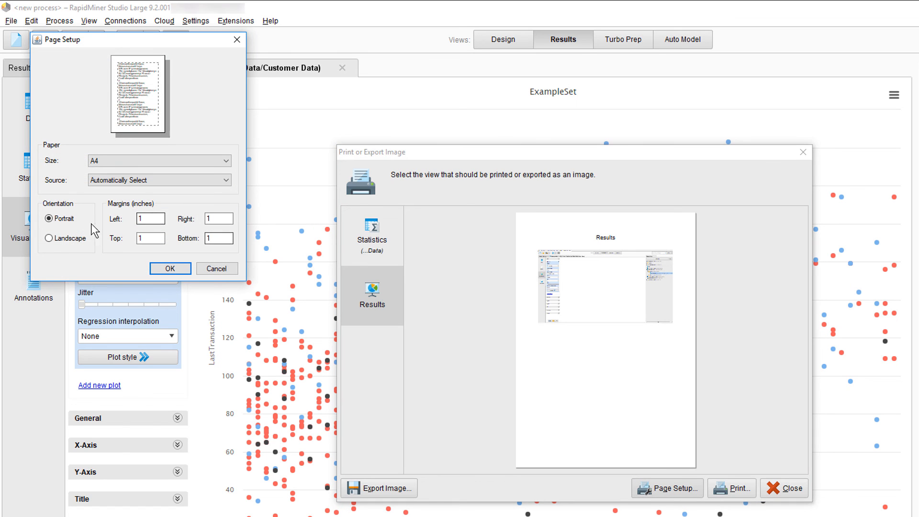
pyautogui.click(67, 237)
pyautogui.click(171, 268)
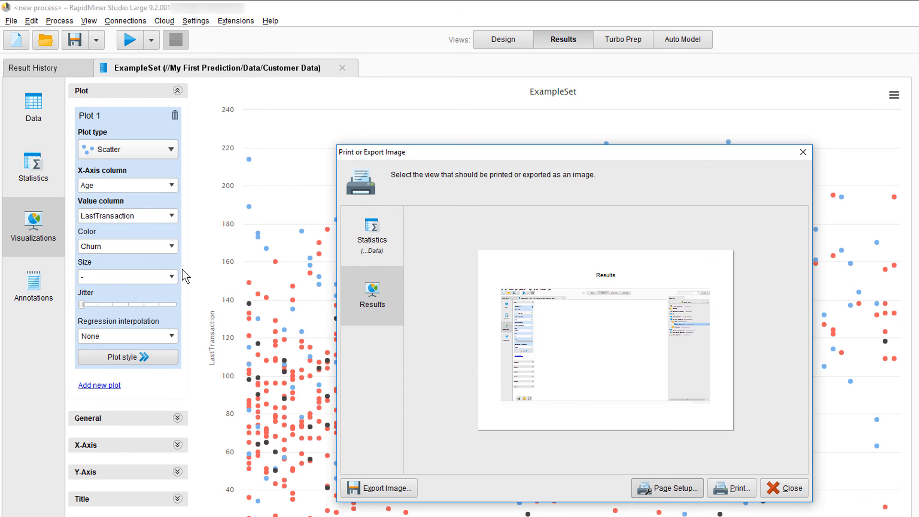
# Compare the Statistics and Results print previews and review the file formats offered for exporting the Results image, without saving
pyautogui.click(374, 230)
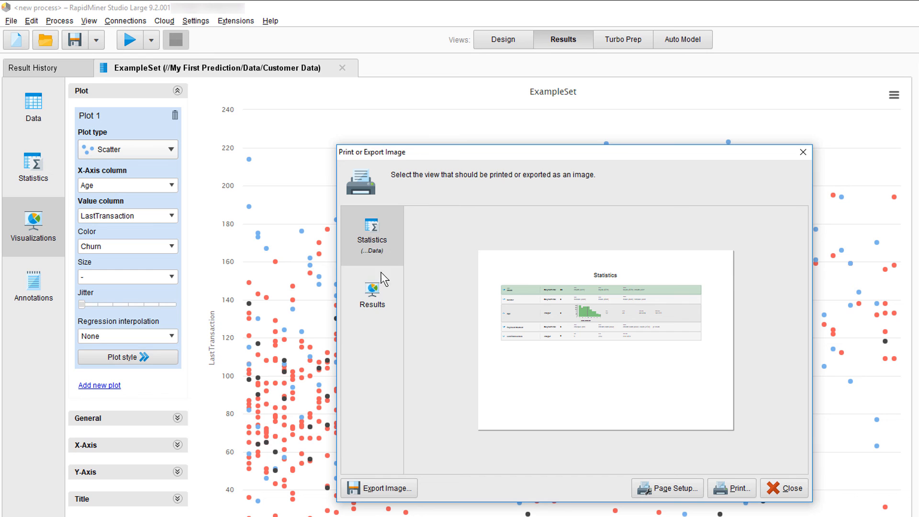
pyautogui.click(378, 304)
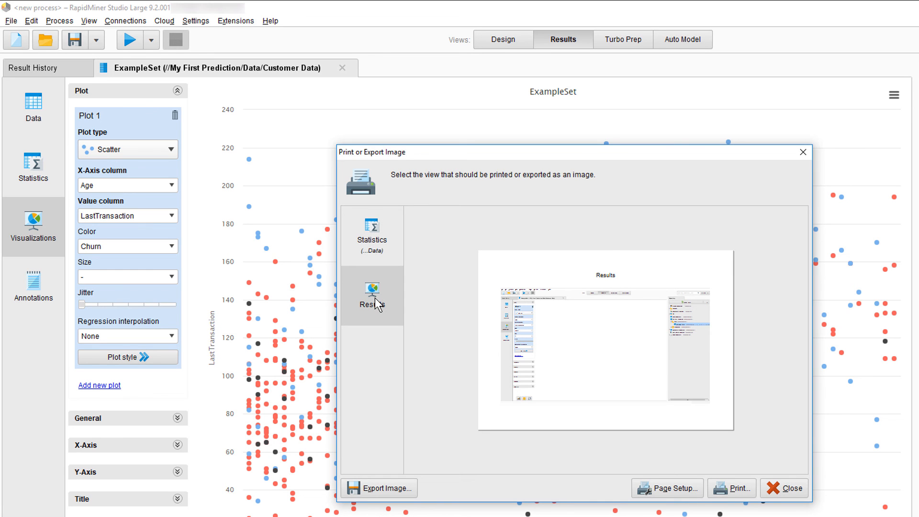
pyautogui.click(389, 487)
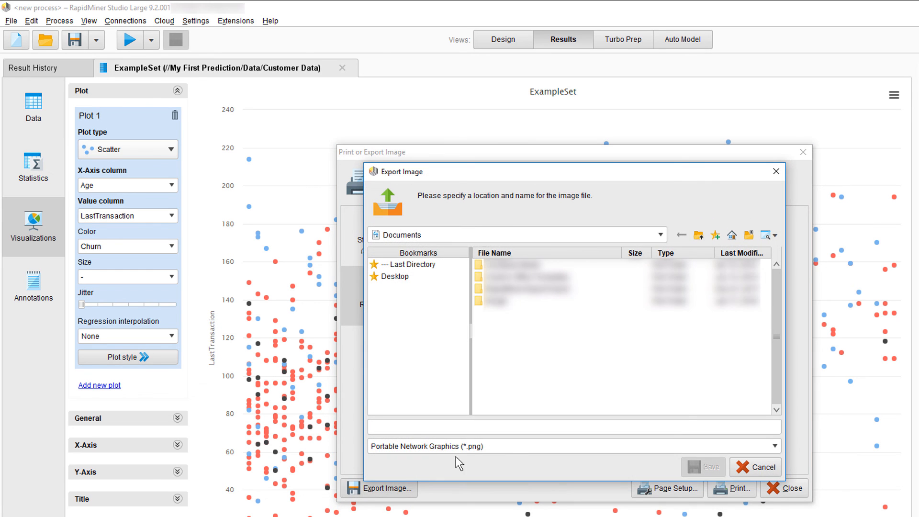
pyautogui.click(506, 449)
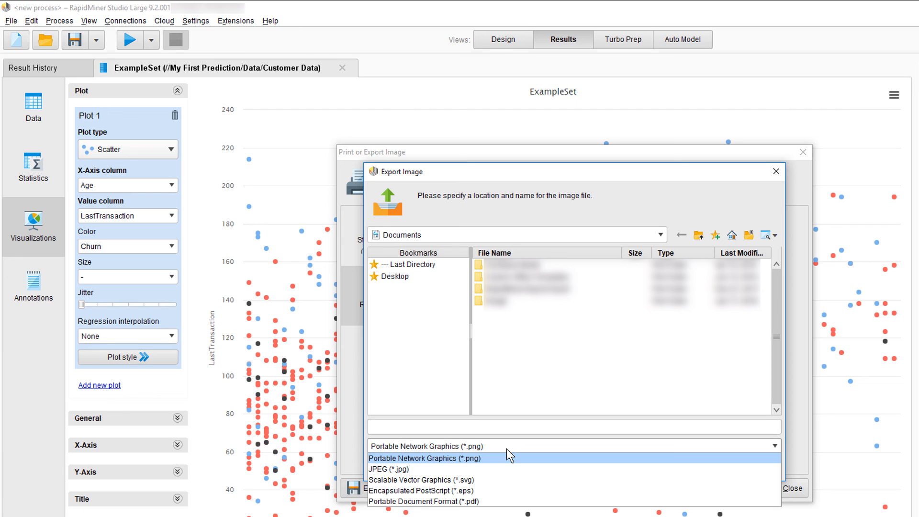
pyautogui.click(506, 449)
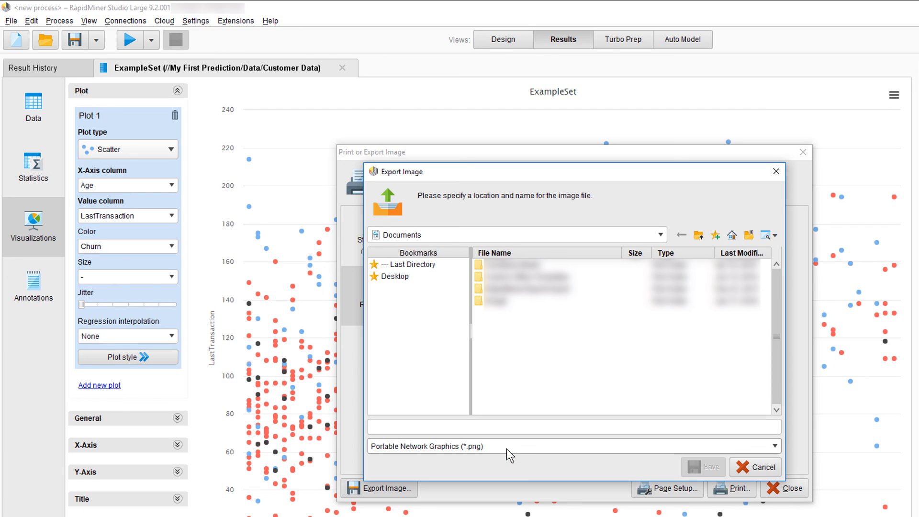
pyautogui.click(761, 470)
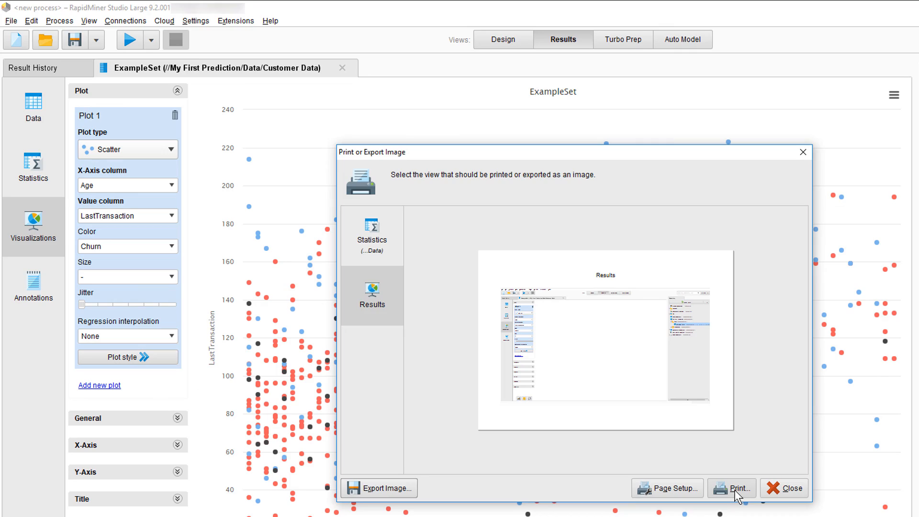